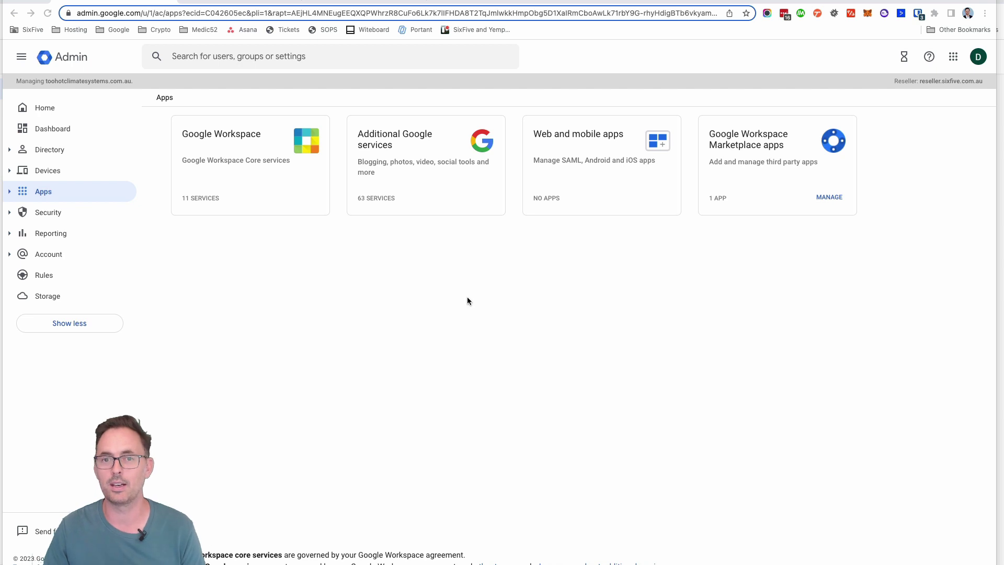
# Navigate to Devices > Chrome > Apps & extensions > Overview, which lists no apps or extensions.
pyautogui.click(47, 172)
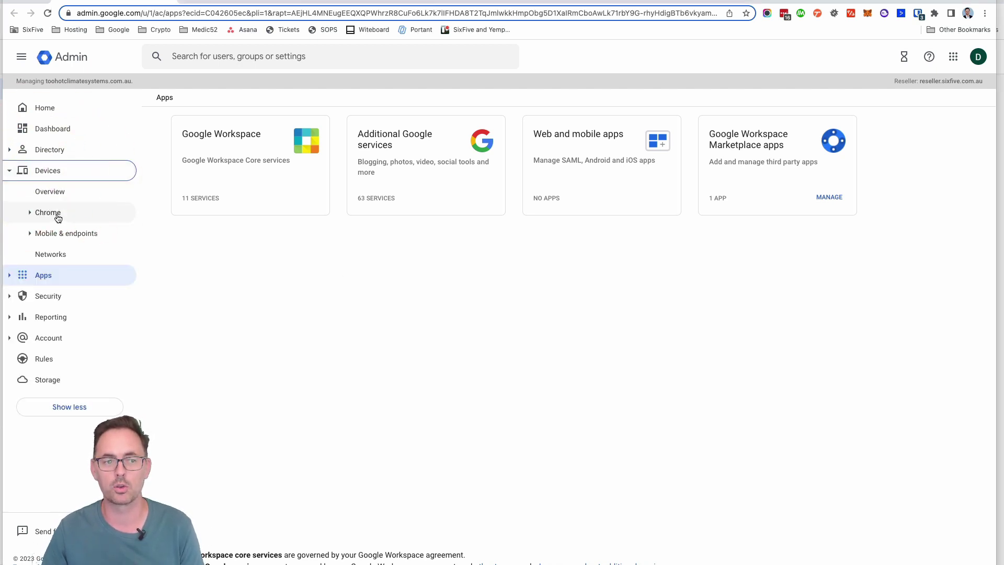
pyautogui.click(58, 214)
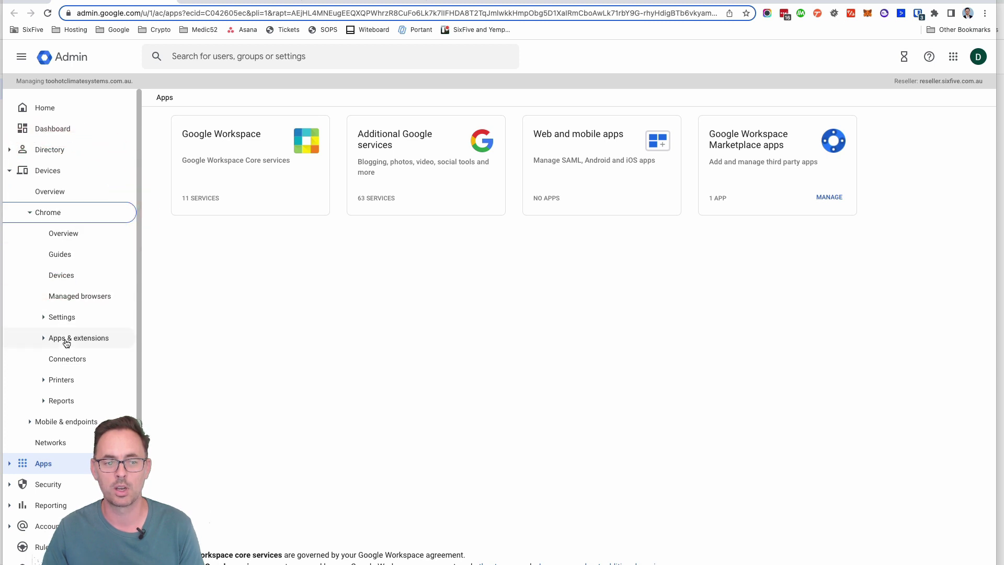
pyautogui.click(67, 341)
pyautogui.click(76, 361)
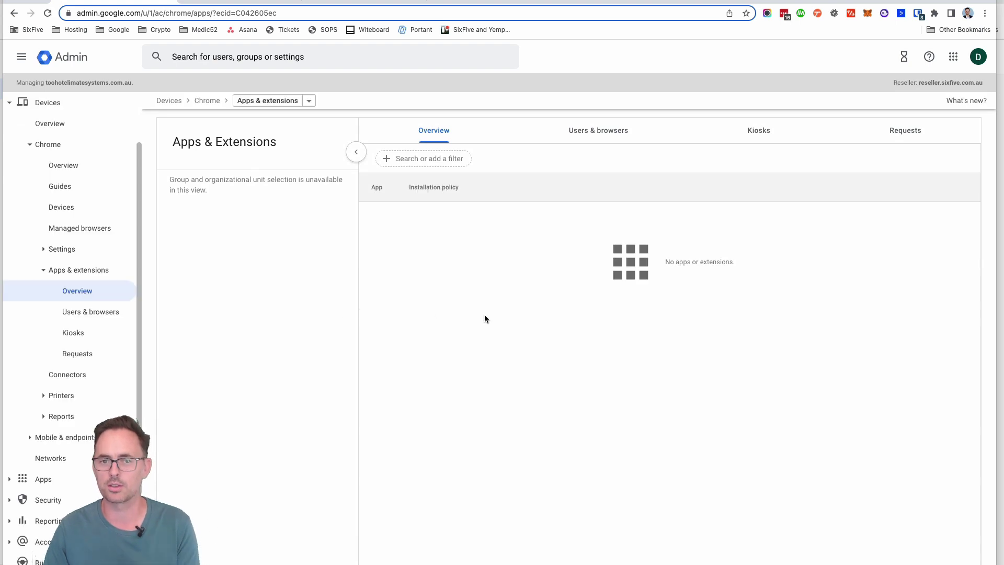
# Open the Users & browsers apps page for the top organizational unit and reveal the add options.
pyautogui.click(102, 314)
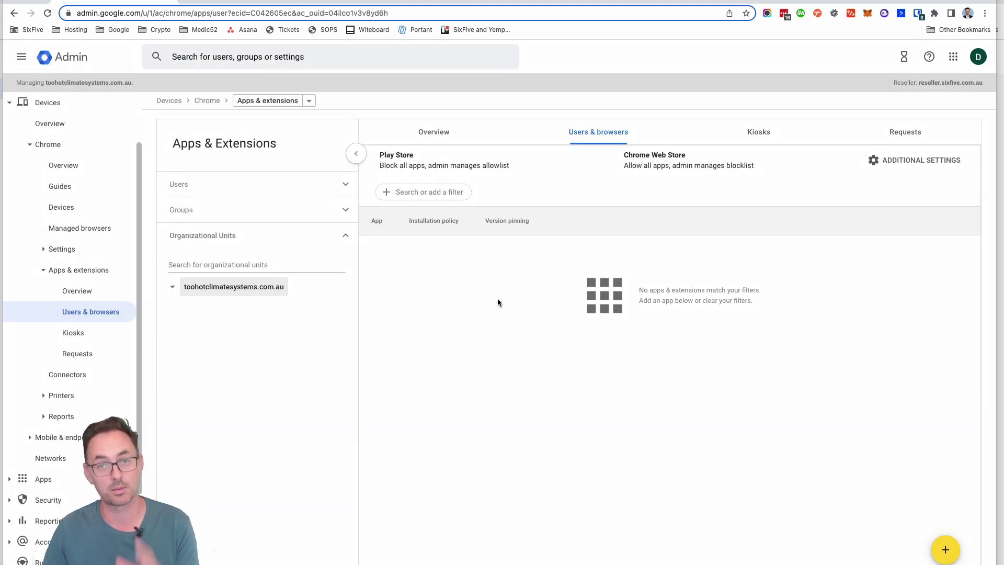
pyautogui.moveTo(946, 550)
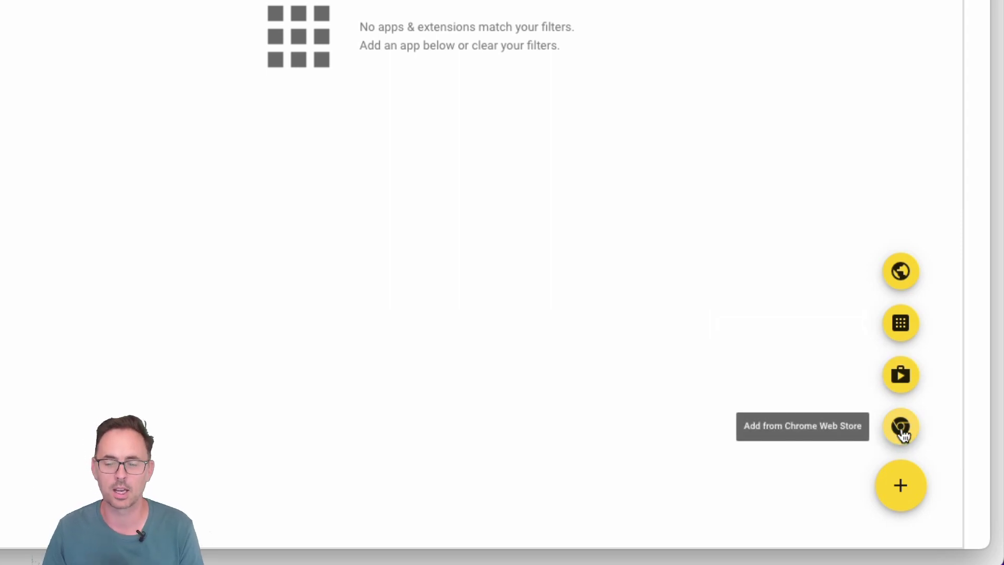
# Search the embedded Chrome Web Store for 'google docs offline'.
pyautogui.click(902, 427)
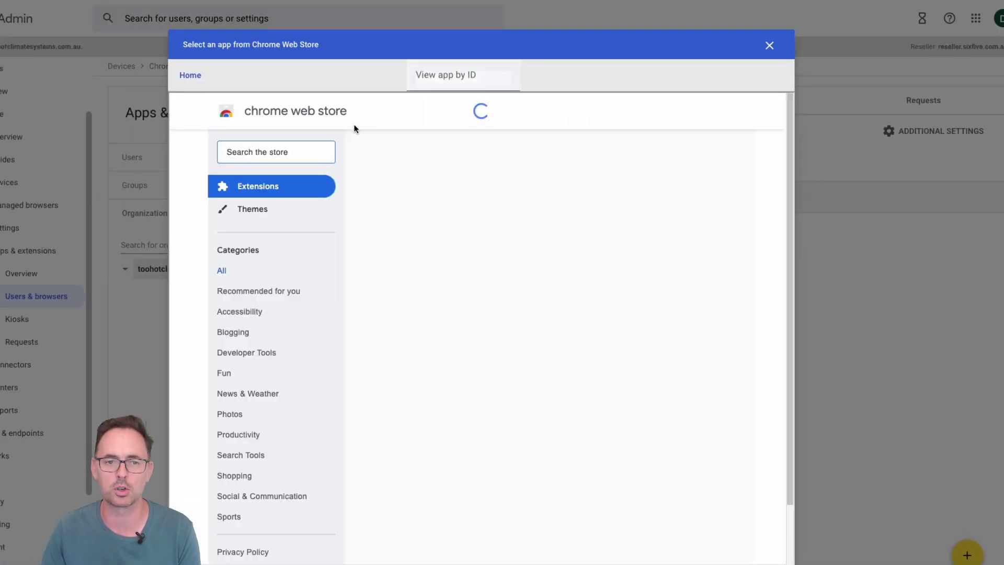
pyautogui.click(278, 155)
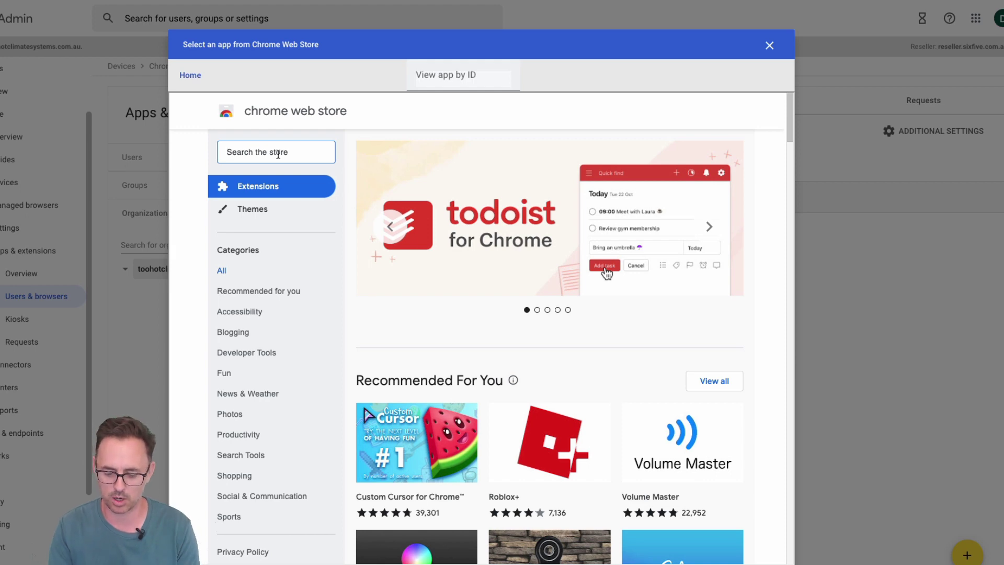
pyautogui.write('google ')
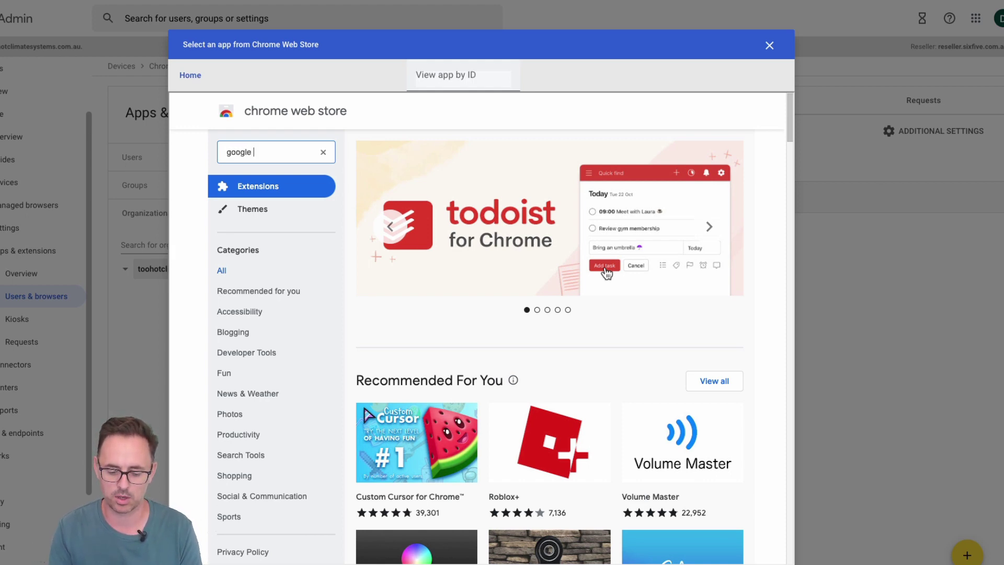
pyautogui.write('docs o')
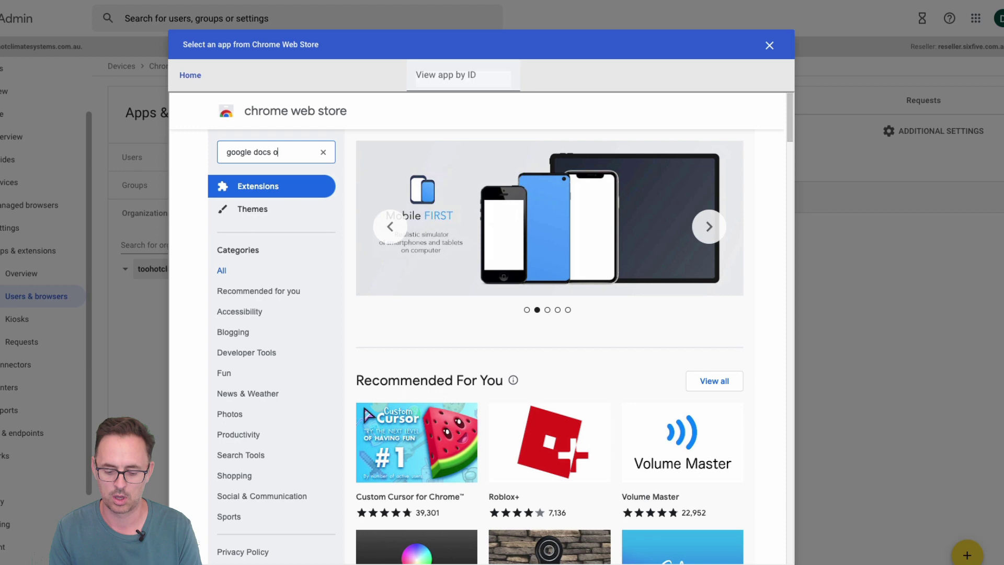
pyautogui.write('ffline')
pyautogui.press('Return')
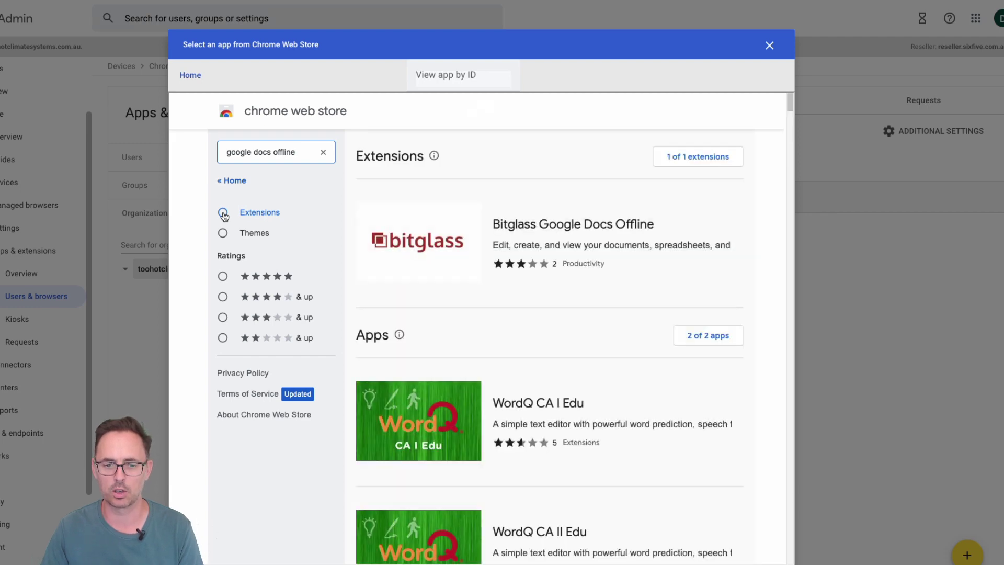
# Filter the 'google docs offline' results to Extensions only and look through them.
pyautogui.scroll(-5, 607, 230)
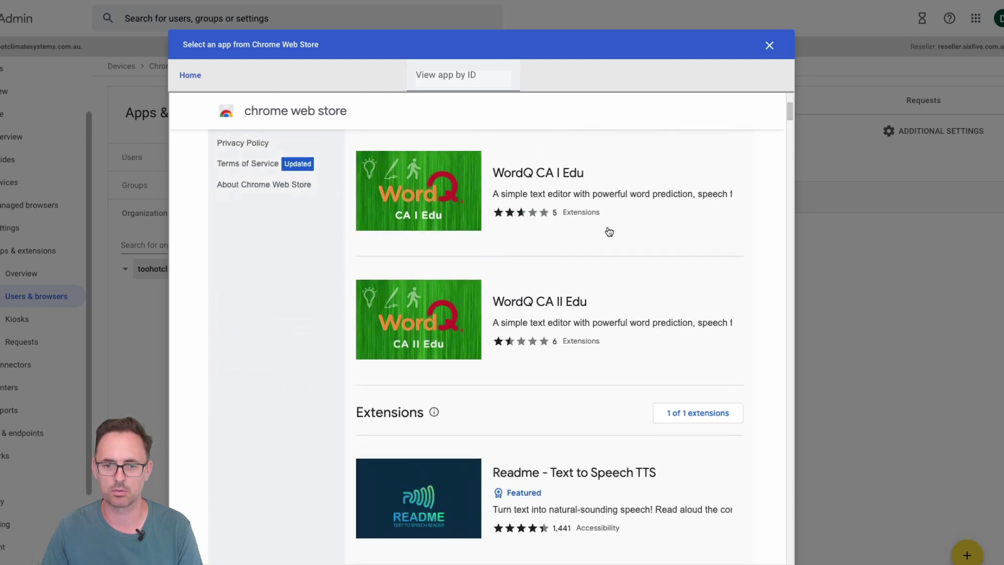
pyautogui.scroll(-10, 610, 232)
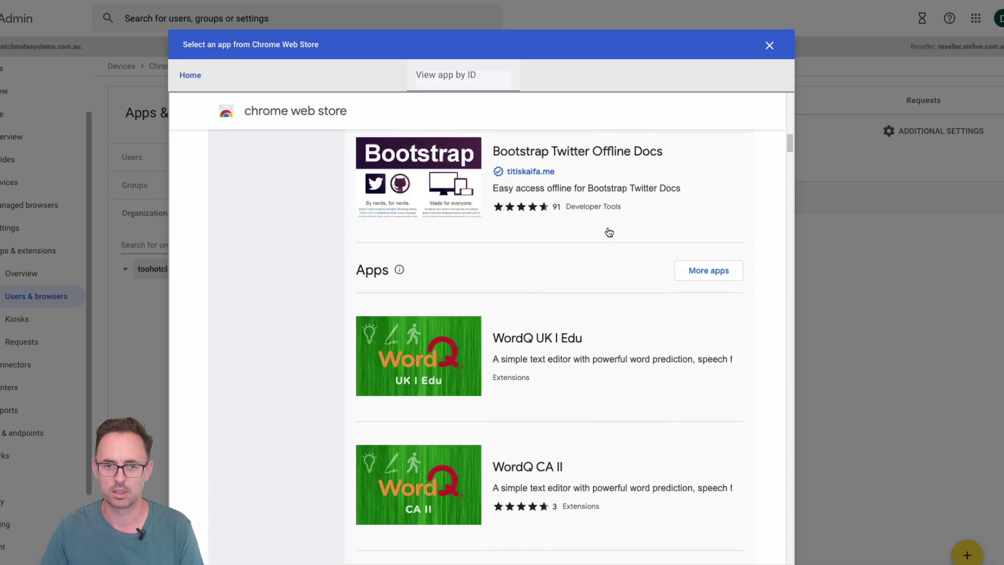
pyautogui.scroll(-5, 609, 232)
pyautogui.scroll(20, 607, 231)
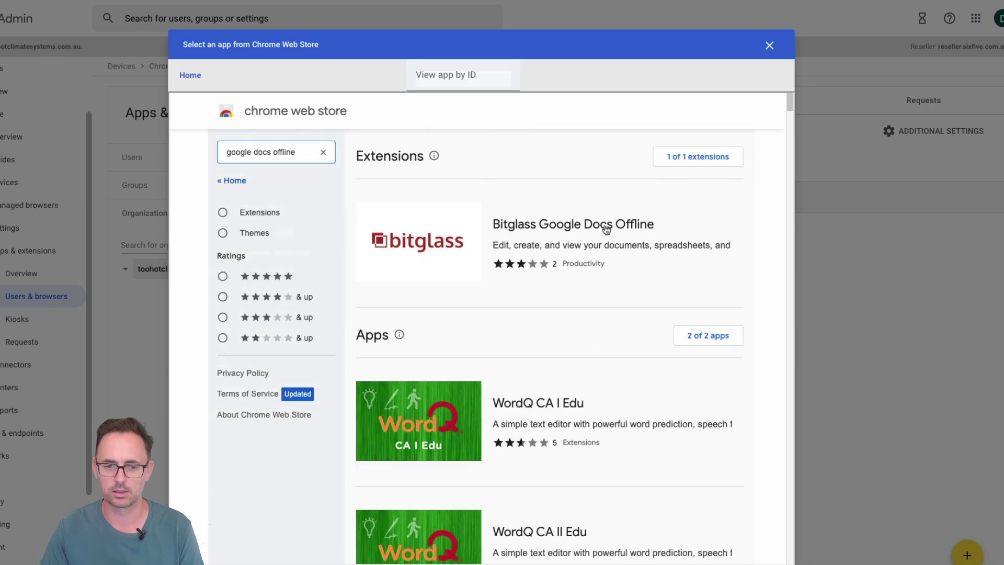
pyautogui.click(223, 212)
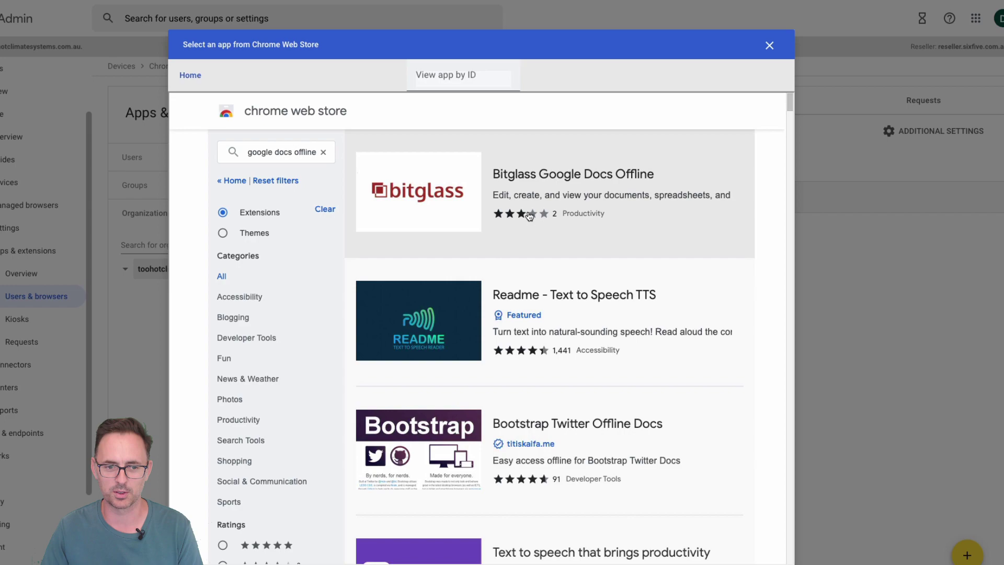
pyautogui.scroll(-6, 700, 259)
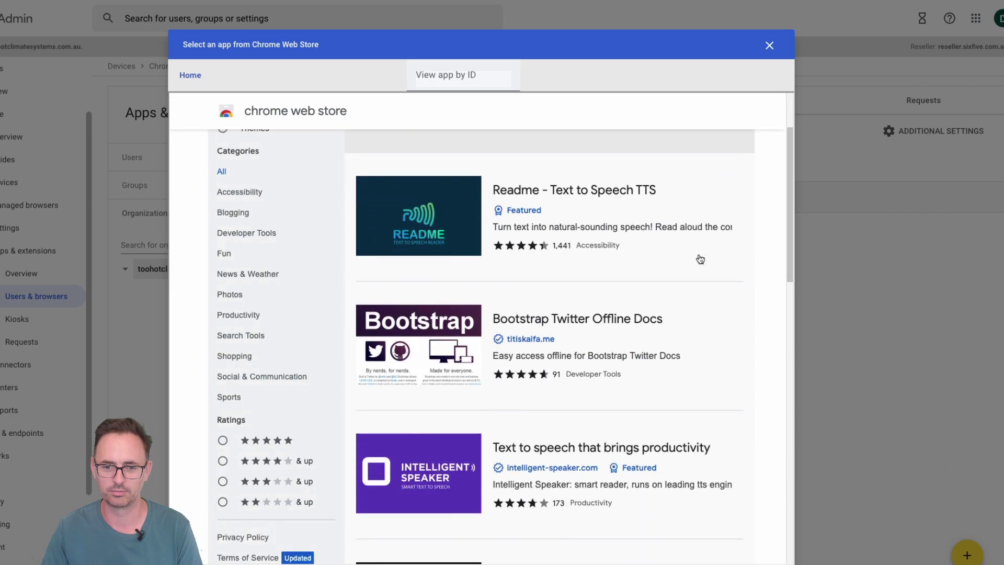
pyautogui.scroll(-10, 700, 259)
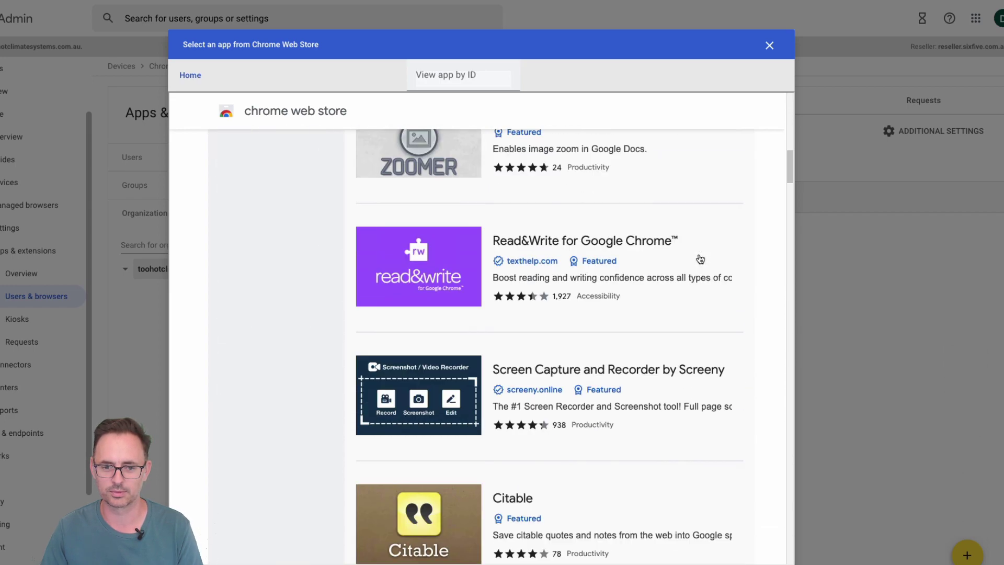
pyautogui.scroll(-10, 700, 259)
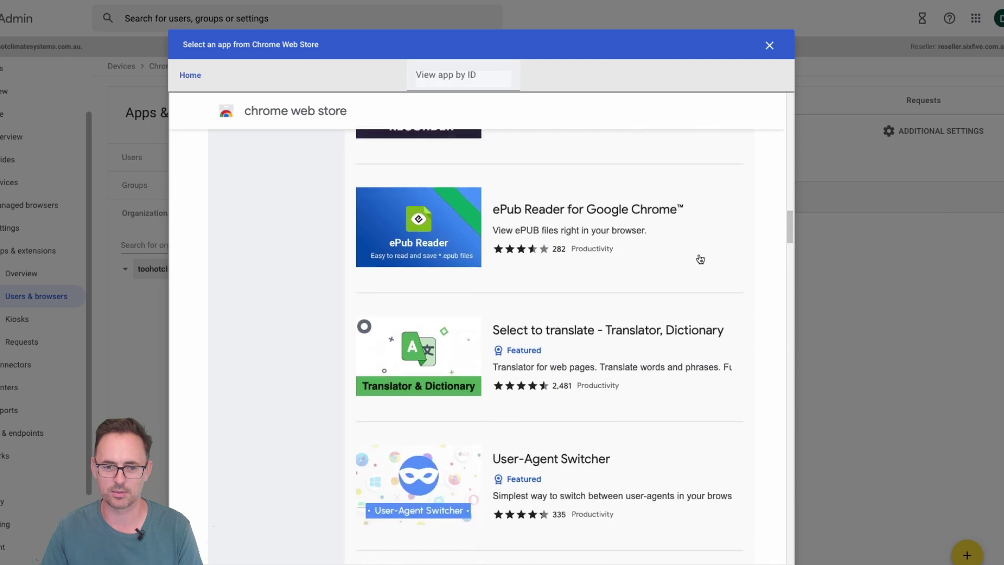
pyautogui.scroll(-10, 700, 259)
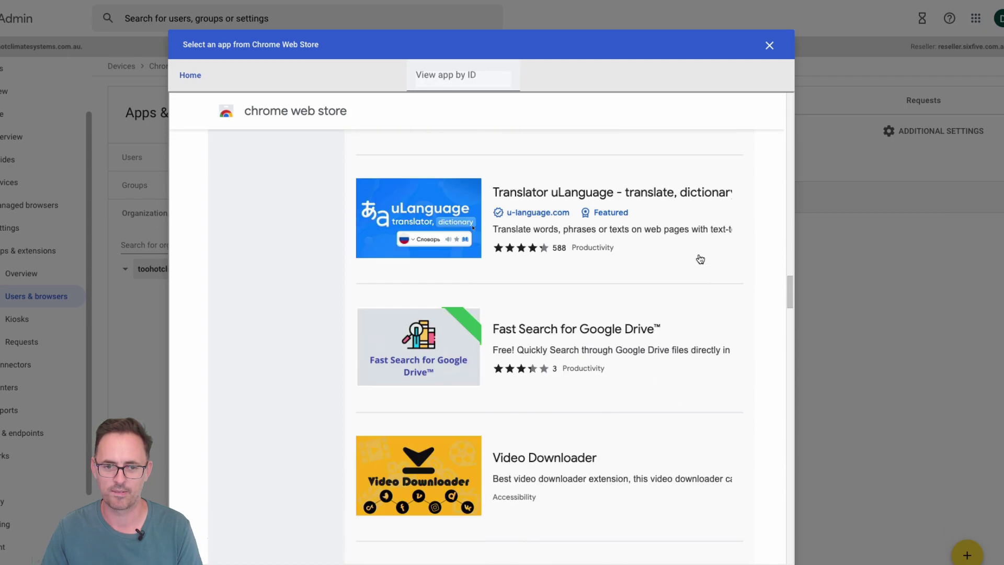
pyautogui.scroll(20, 701, 259)
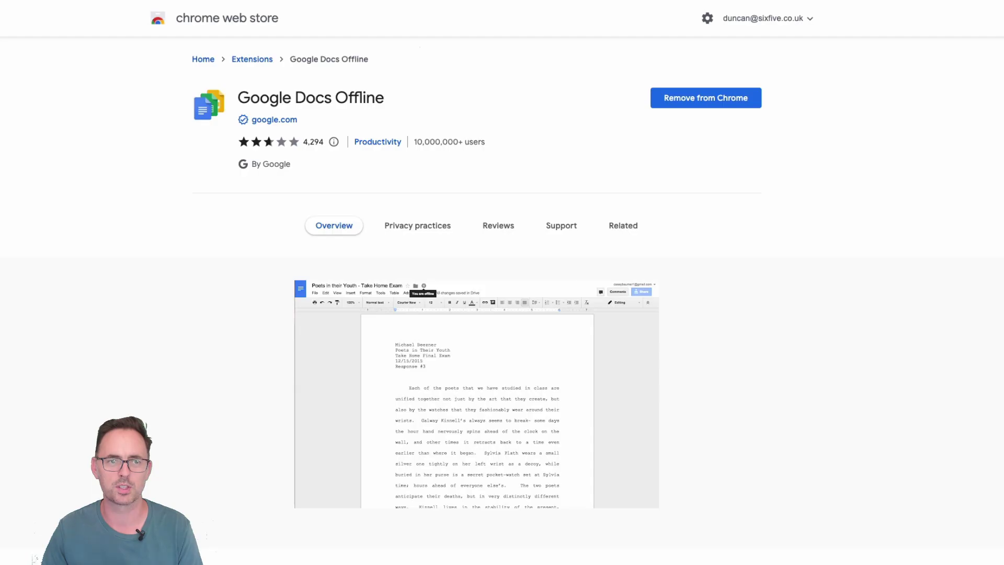
# Search the store again using the exact name 'Google Docs Offline' and browse the results.
pyautogui.moveTo(239, 97); pyautogui.dragTo(391, 103)
pyautogui.hotkey('ctrl', 'c')
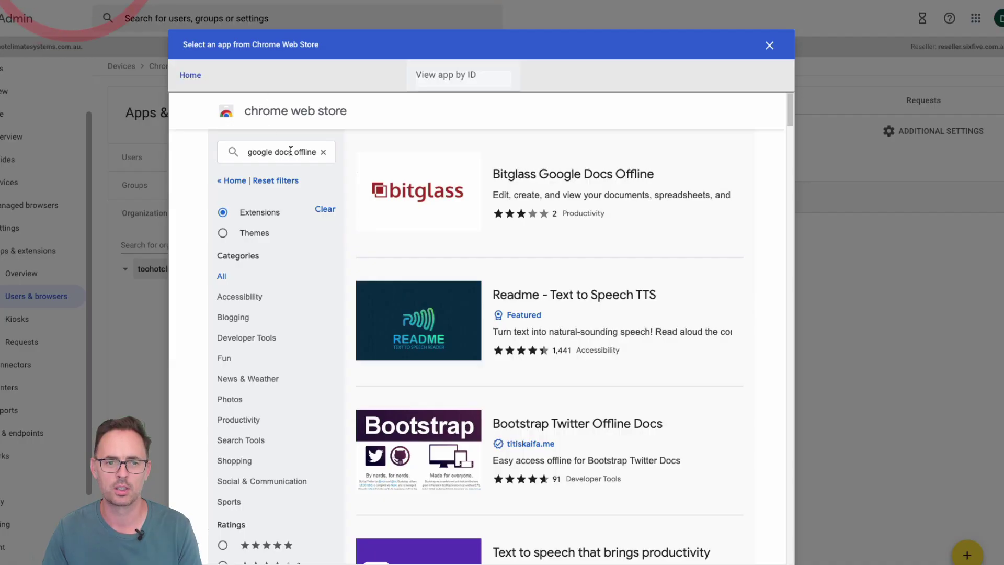
pyautogui.tripleClick(292, 152)
pyautogui.hotkey('ctrl', 'v')
pyautogui.press('Return')
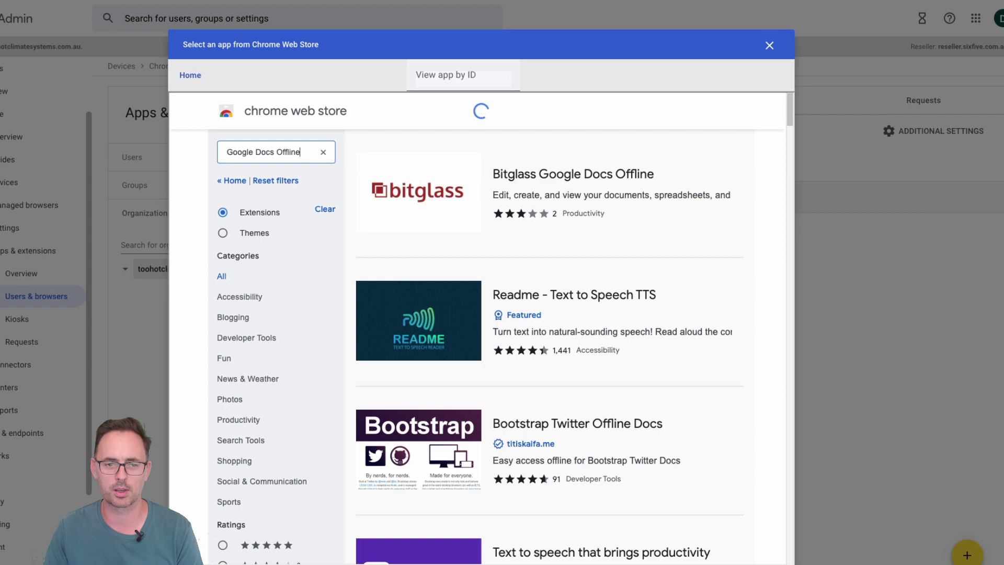
pyautogui.scroll(-15, 662, 233)
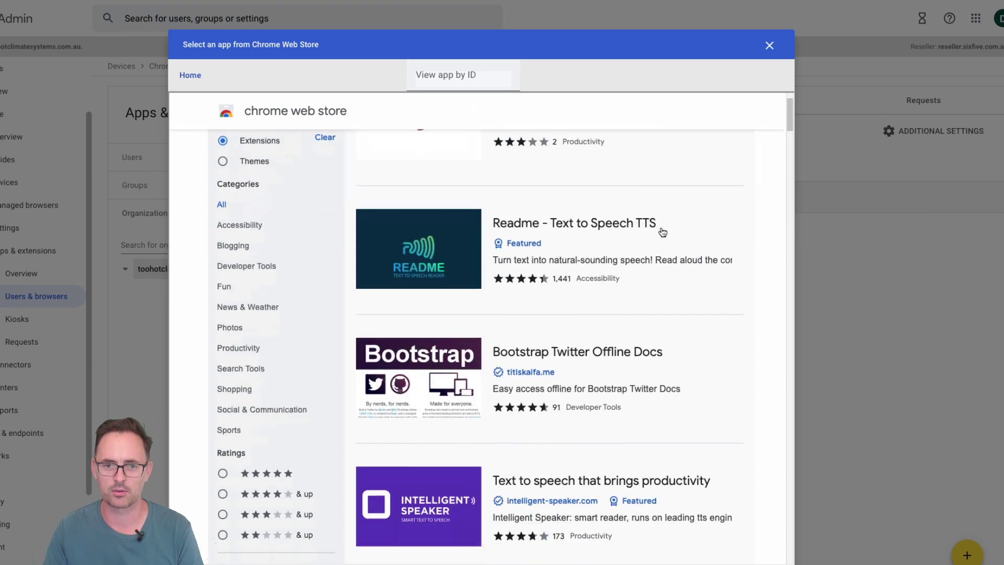
pyautogui.scroll(-15, 663, 232)
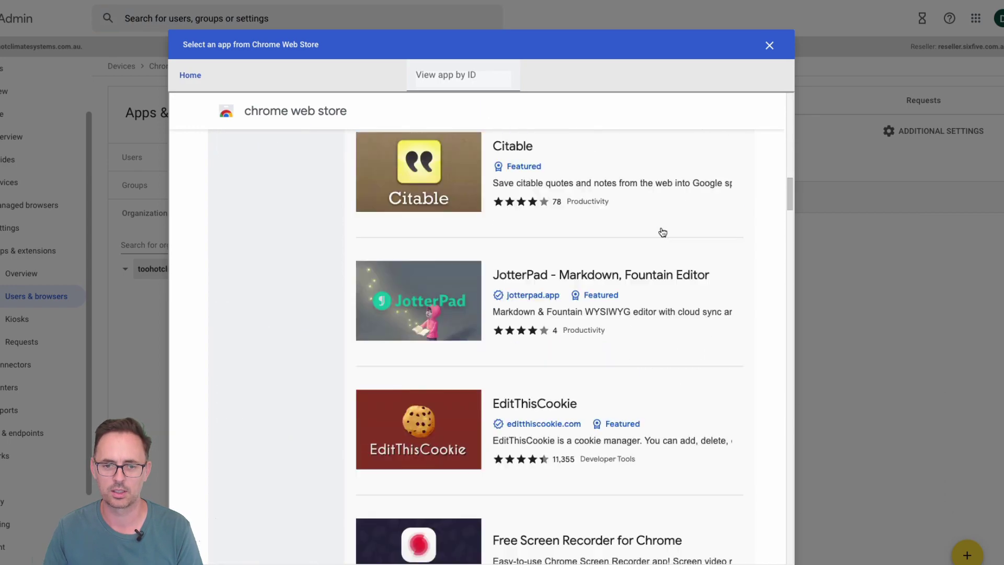
pyautogui.scroll(-15, 663, 232)
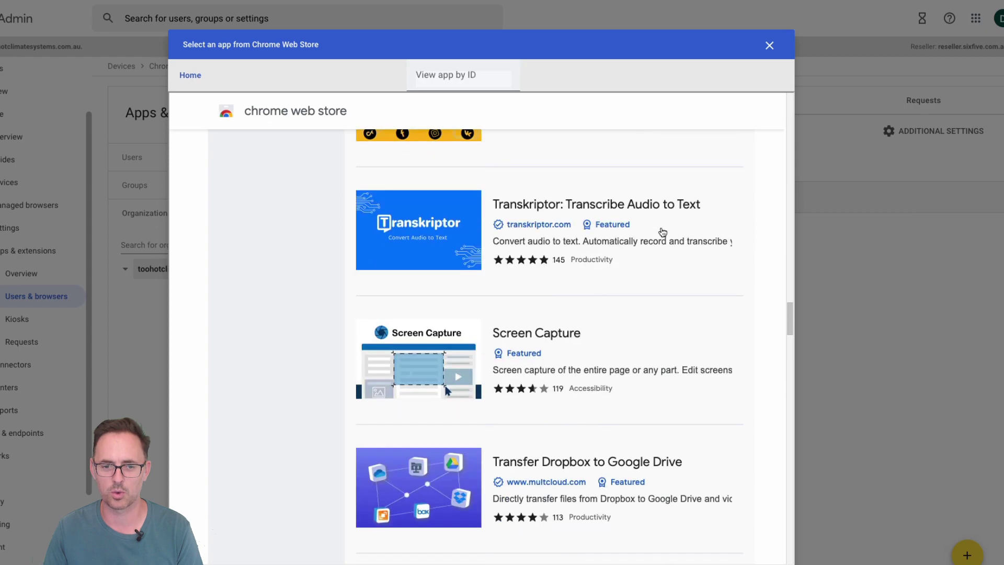
pyautogui.scroll(-15, 662, 232)
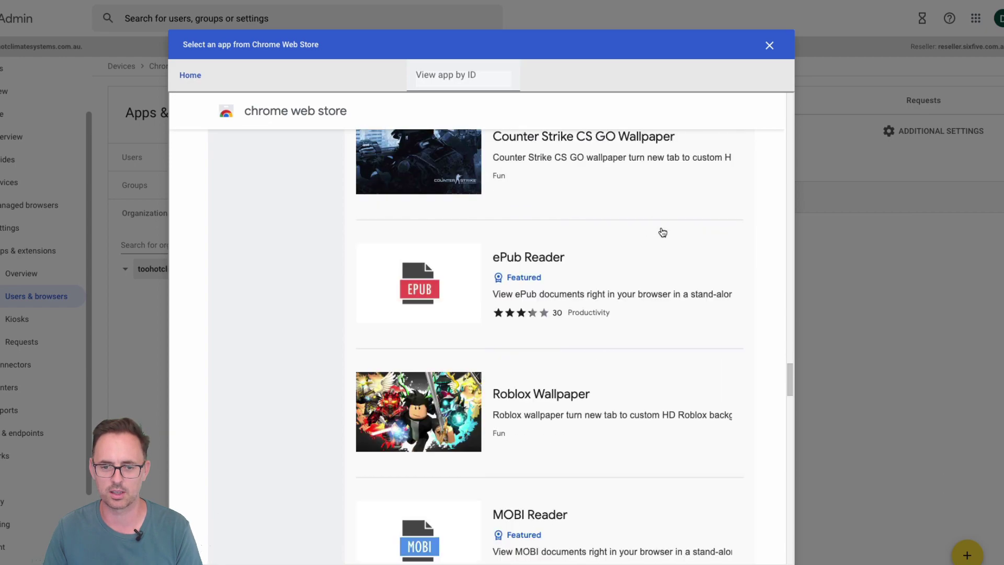
pyautogui.scroll(-15, 663, 233)
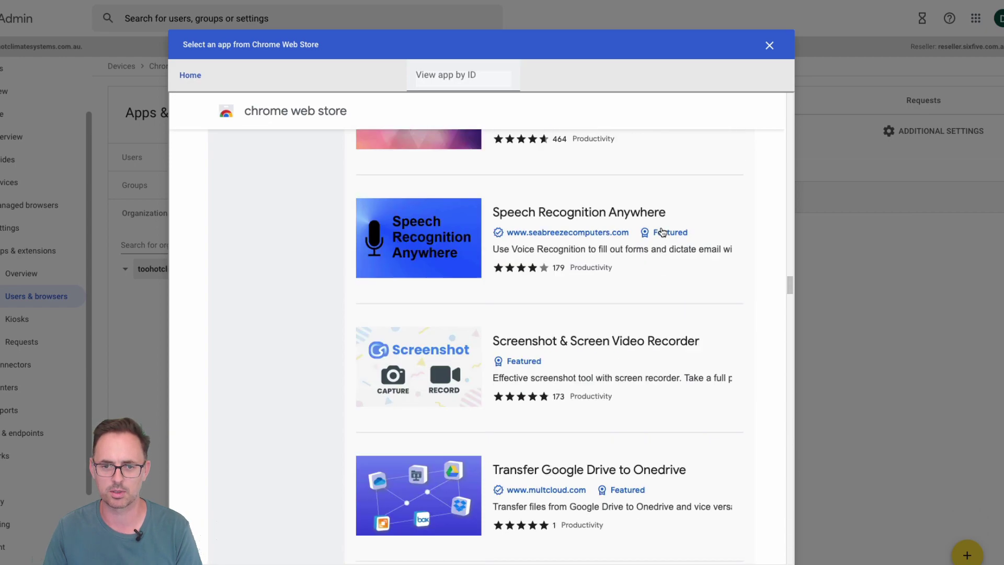
pyautogui.scroll(-7, 663, 232)
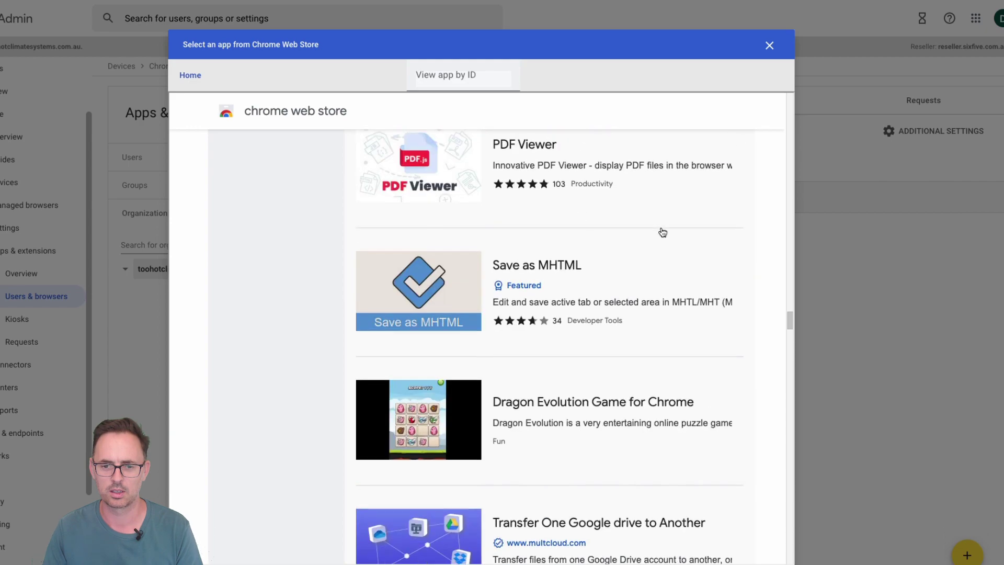
pyautogui.scroll(20, 663, 232)
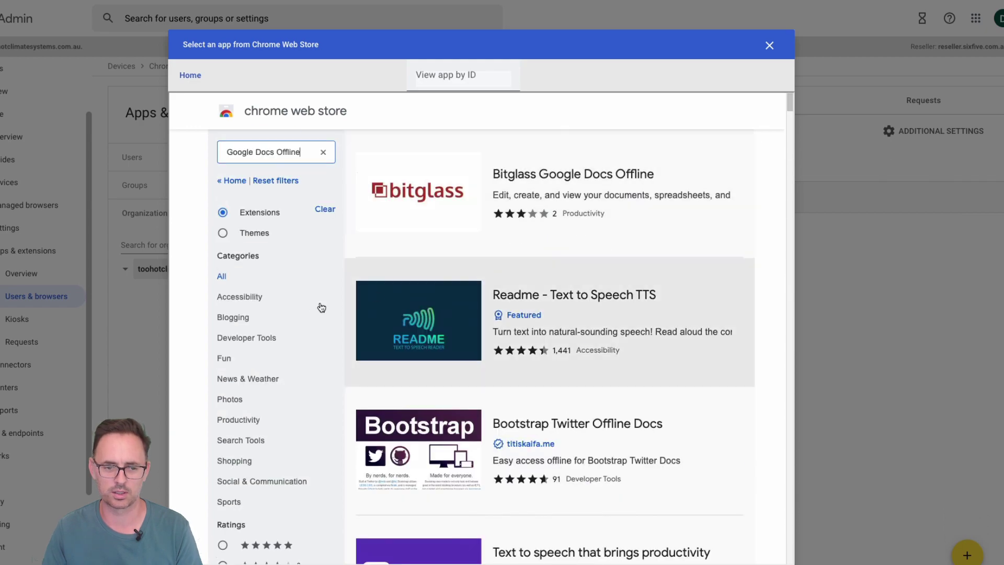
pyautogui.scroll(-4, 320, 307)
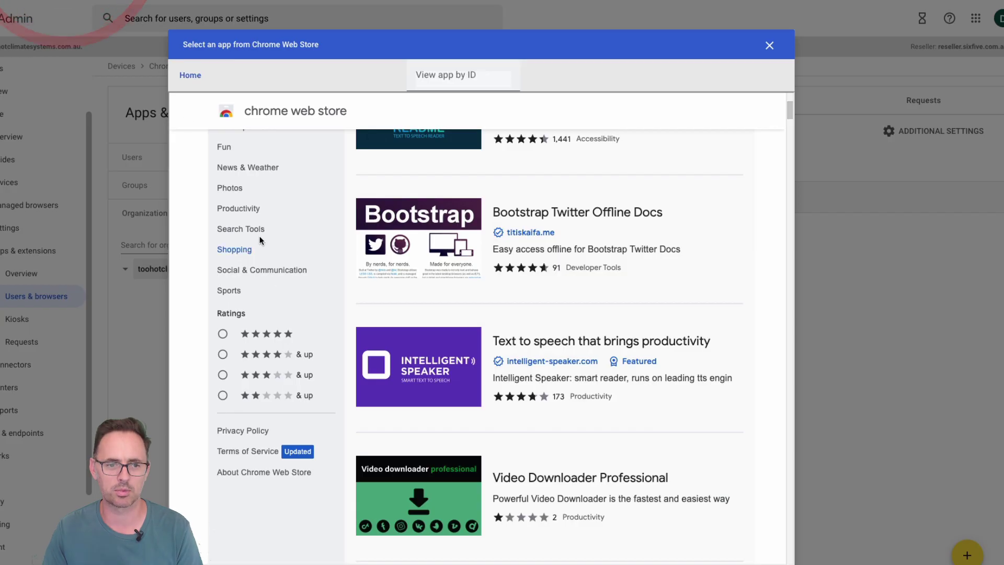
# Narrow the extension results to the Productivity category.
pyautogui.click(250, 208)
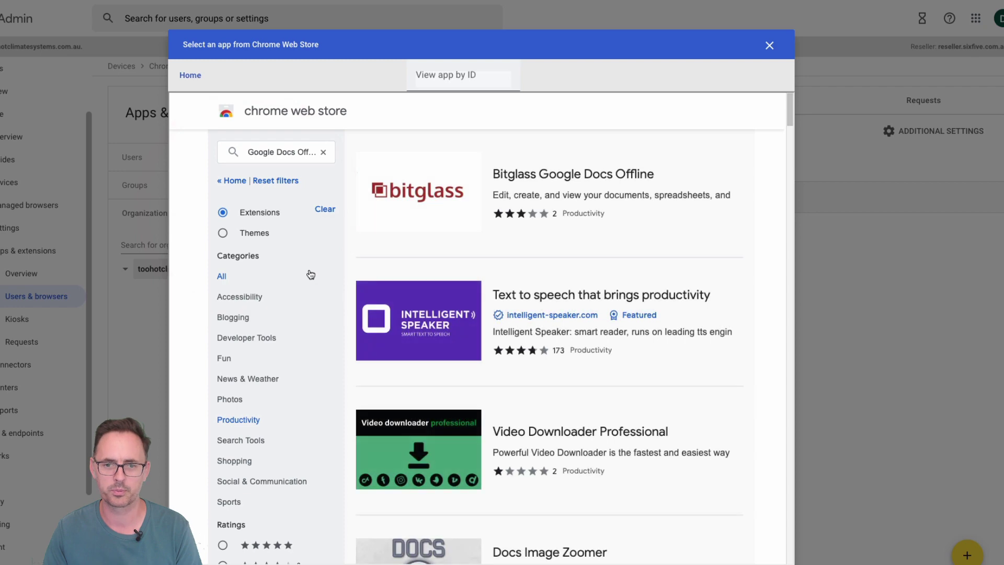
pyautogui.scroll(-10, 590, 294)
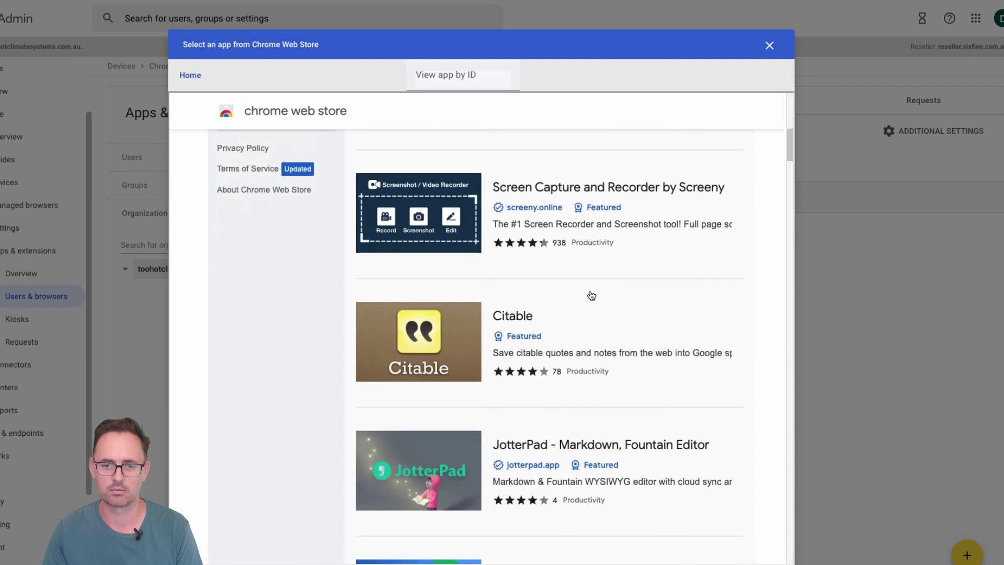
pyautogui.scroll(-5, 592, 296)
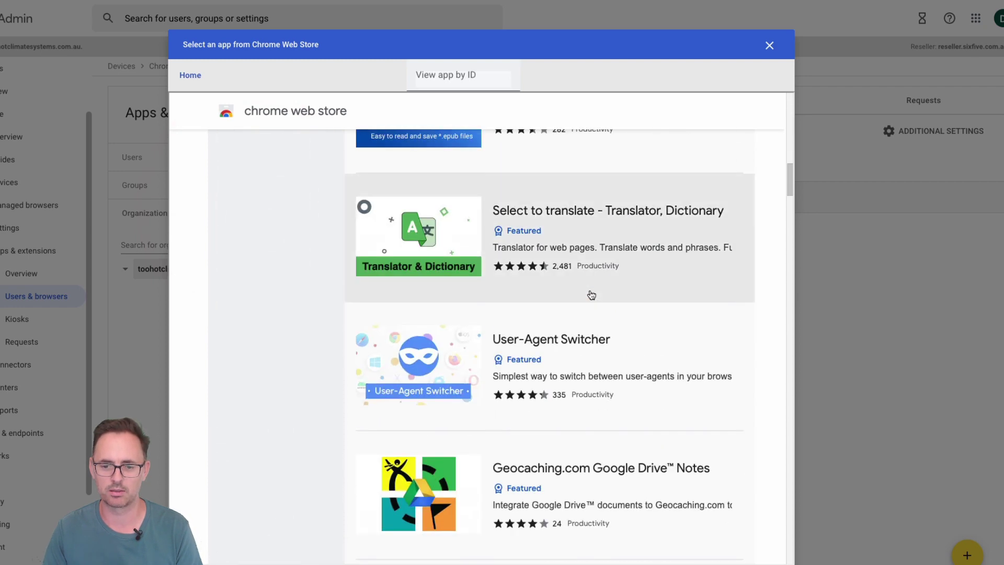
pyautogui.scroll(15, 592, 295)
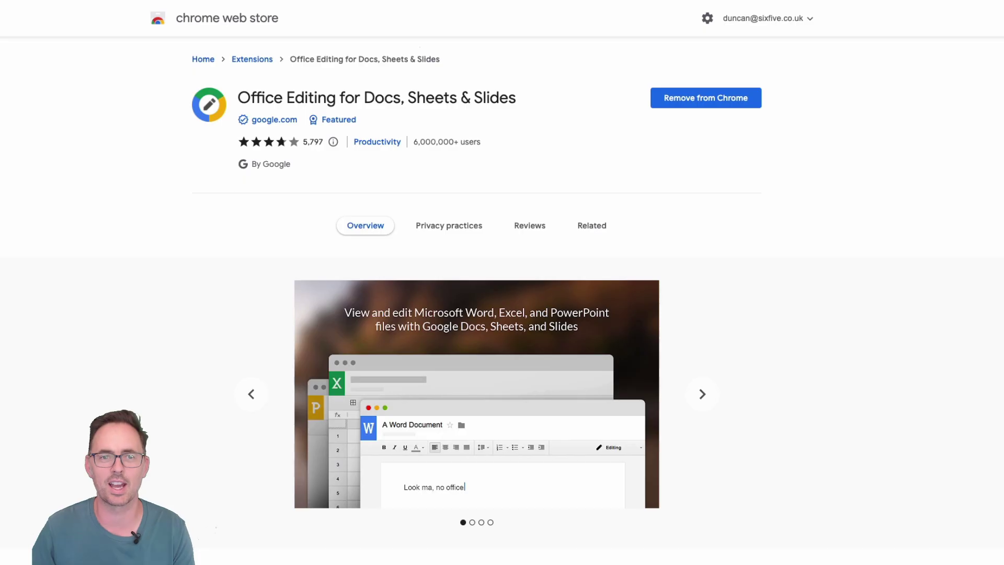
# Search for 'Office Editing for Docs, Sheets & Slides' and select it to add with Allow install.
pyautogui.moveTo(247, 116)
pyautogui.moveTo(239, 97); pyautogui.dragTo(521, 95)
pyautogui.hotkey('ctrl', 'c')
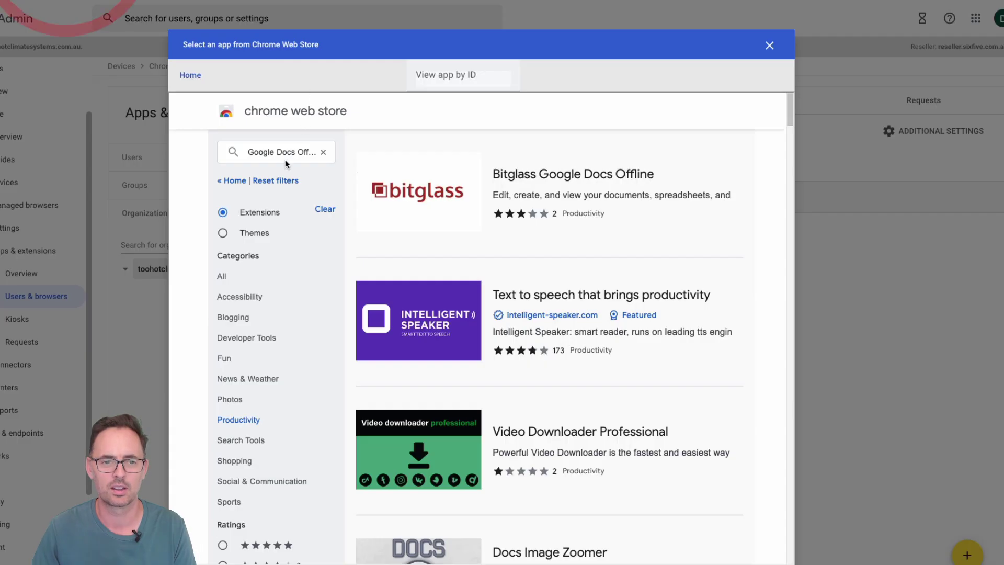
pyautogui.click(288, 152)
pyautogui.hotkey('ctrl', 'a')
pyautogui.hotkey('ctrl', 'v')
pyautogui.press('Return')
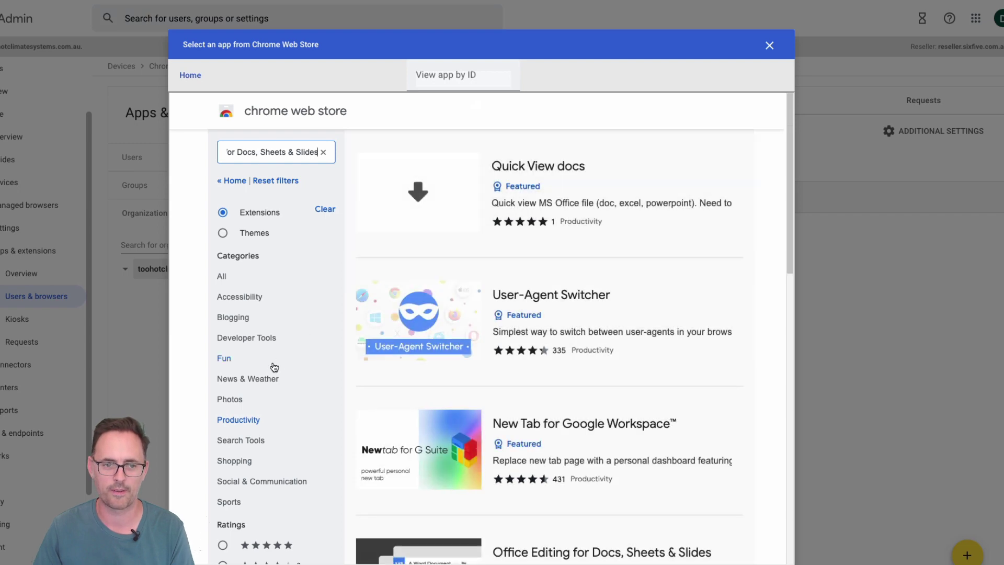
pyautogui.scroll(-4, 257, 319)
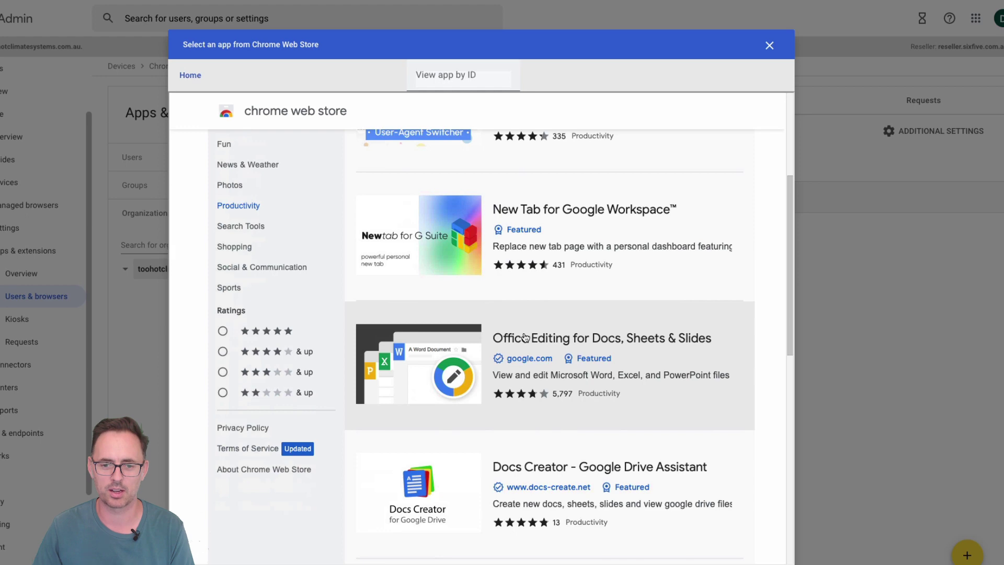
pyautogui.click(552, 341)
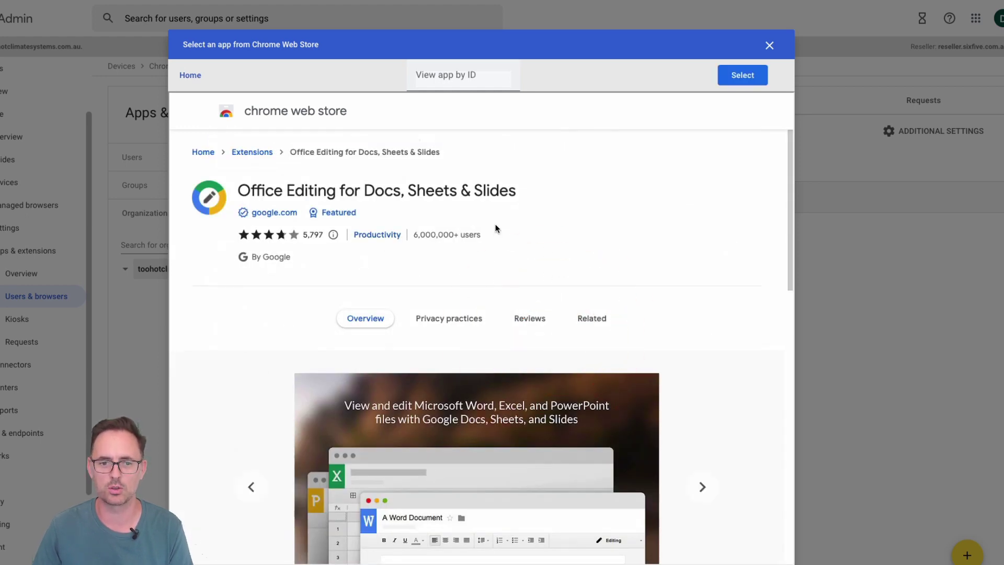
pyautogui.click(742, 77)
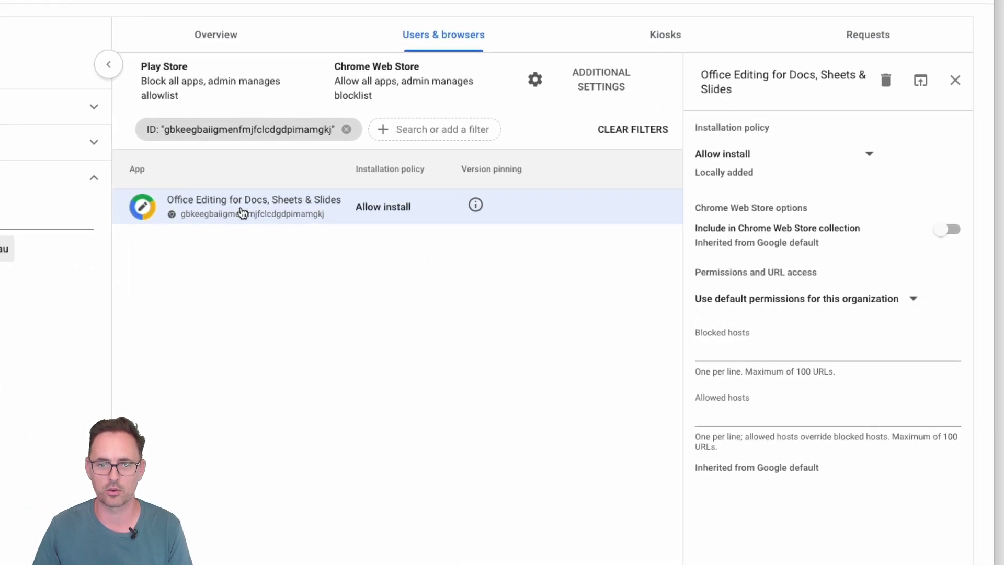
# Set Office Editing's installation policy to Force install and save.
pyautogui.click(751, 157)
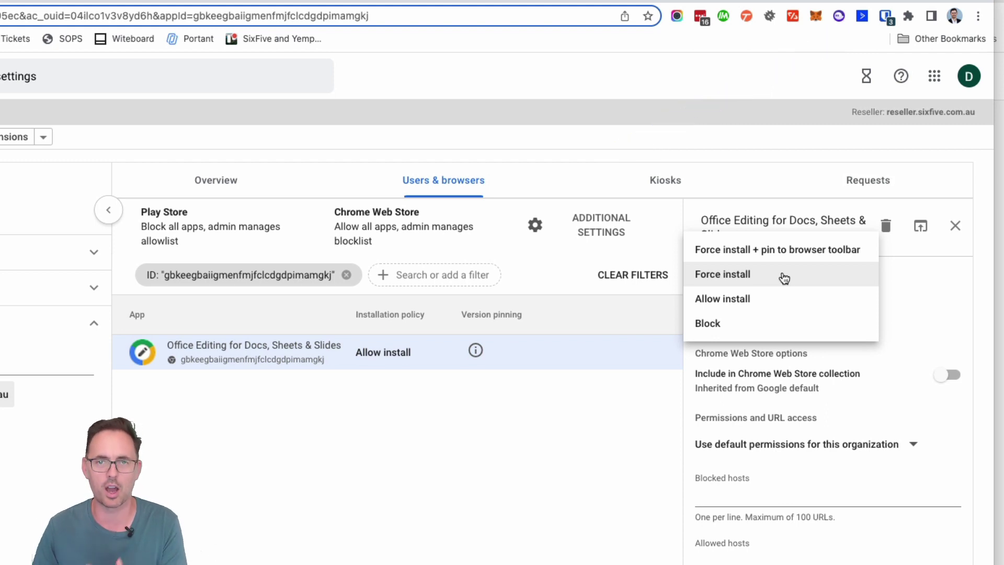
pyautogui.click(783, 276)
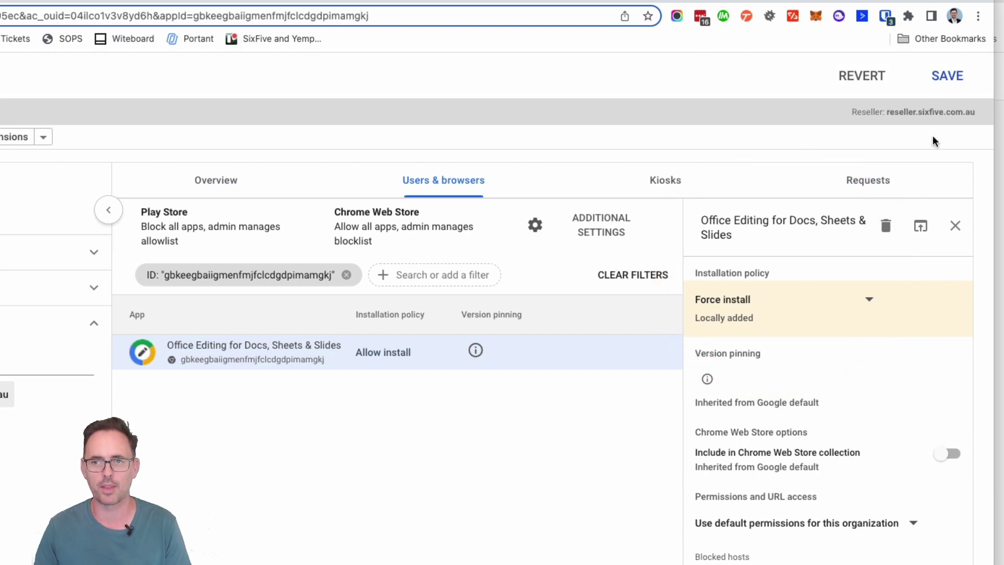
pyautogui.click(946, 76)
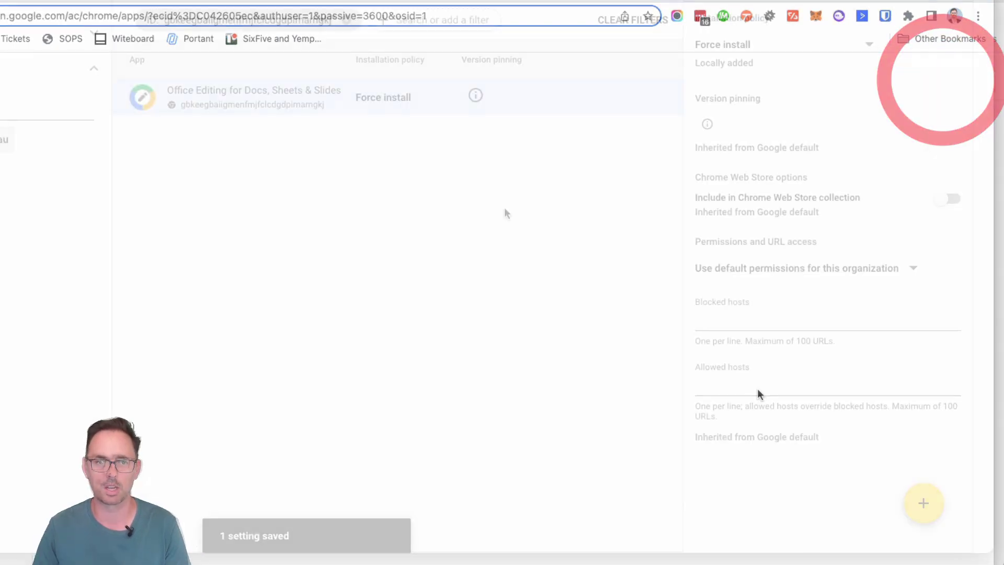
pyautogui.click(505, 213)
# Start Add by ID and copy the Google Docs Offline extension ID from its store URL.
pyautogui.click(924, 503)
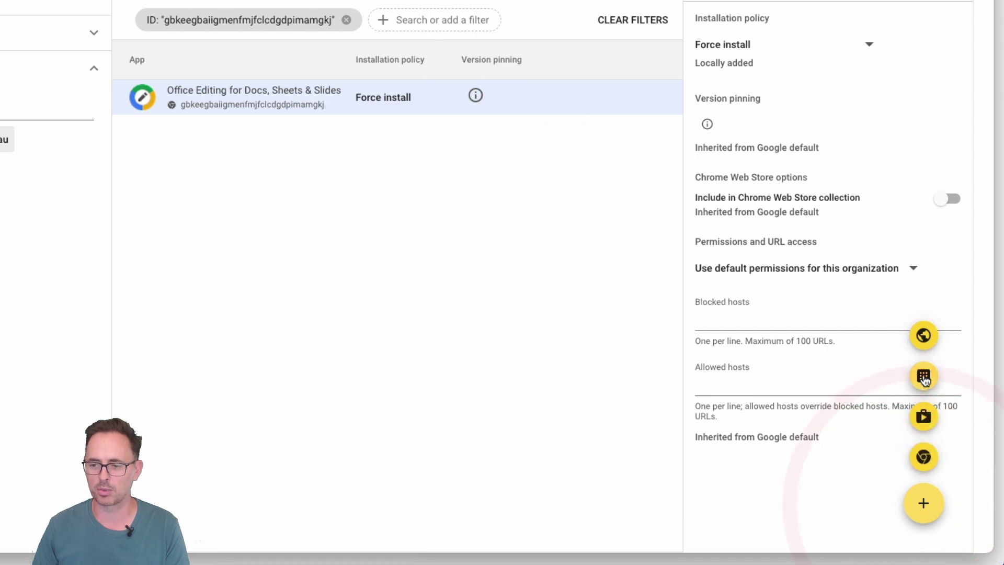
pyautogui.click(923, 377)
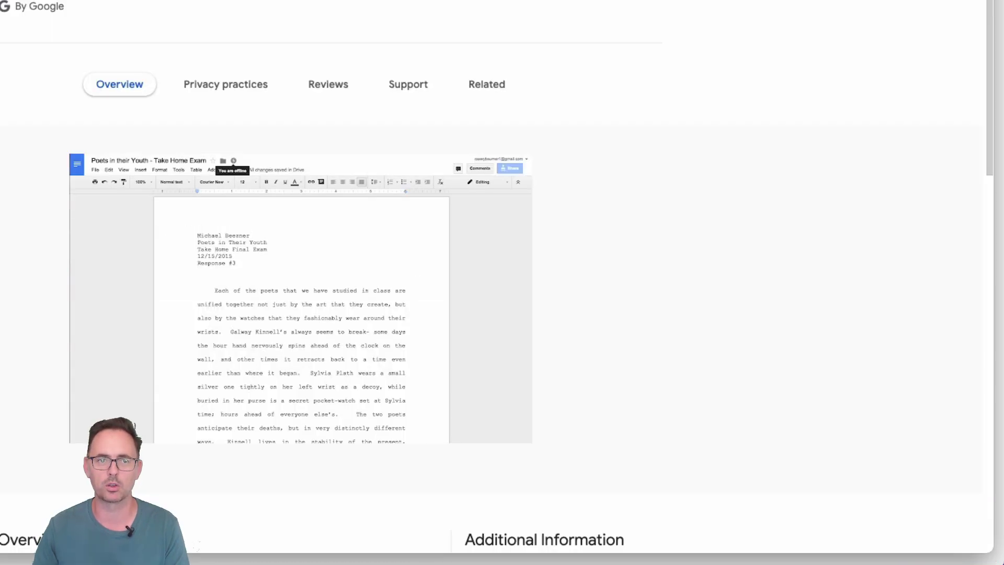
pyautogui.click(256, 42)
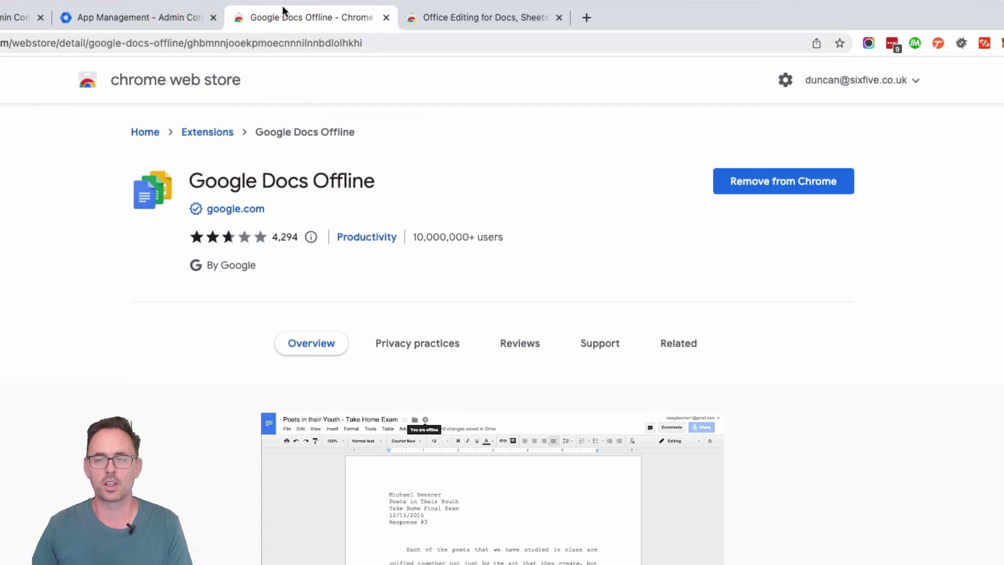
pyautogui.doubleClick(287, 43)
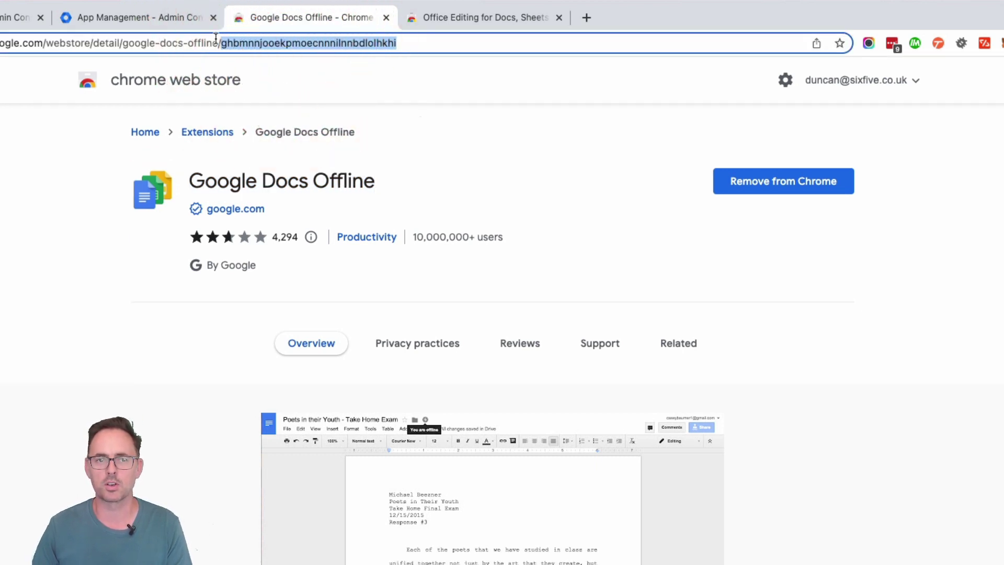
pyautogui.rightClick(253, 44)
pyautogui.click(287, 162)
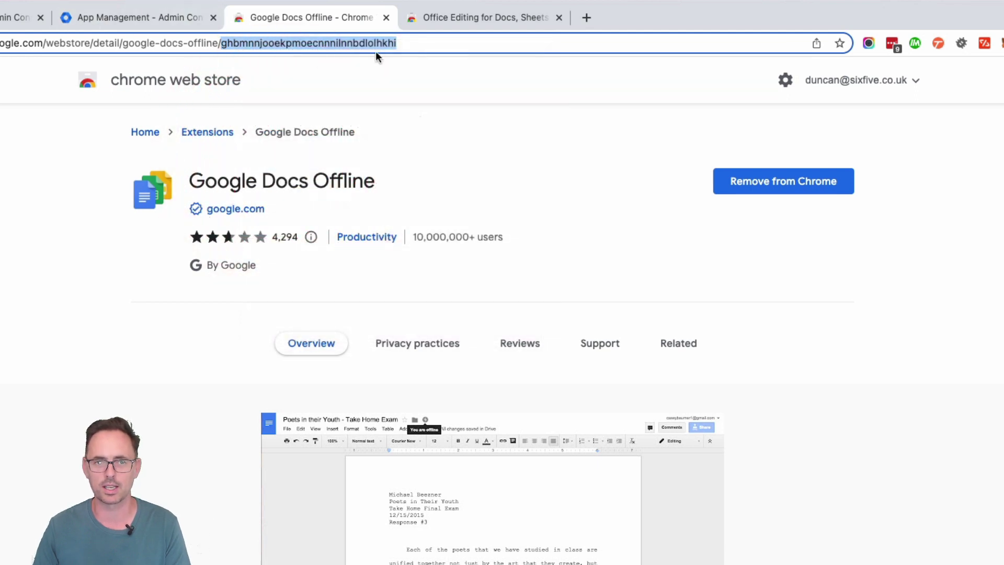
# Paste the Google Docs Offline ID, keep From the Chrome Web Store, and add it.
pyautogui.click(6, 20)
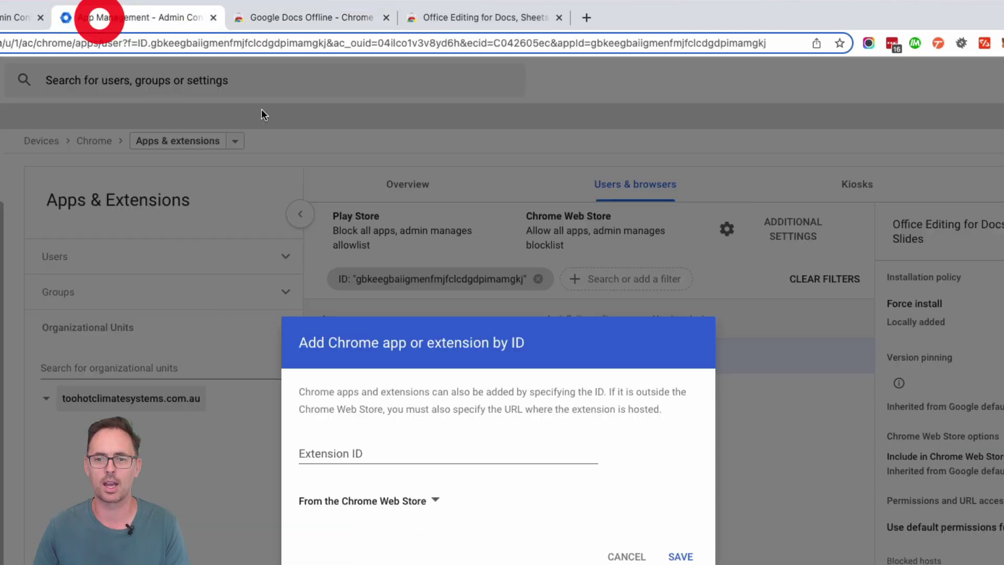
pyautogui.click(299, 456)
pyautogui.press('super+v')
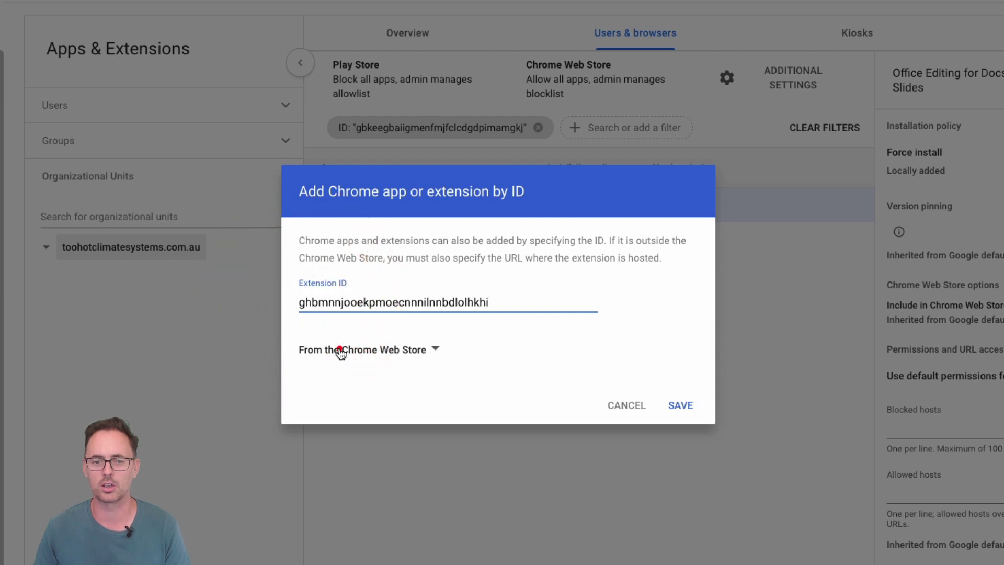
pyautogui.click(339, 350)
pyautogui.click(382, 349)
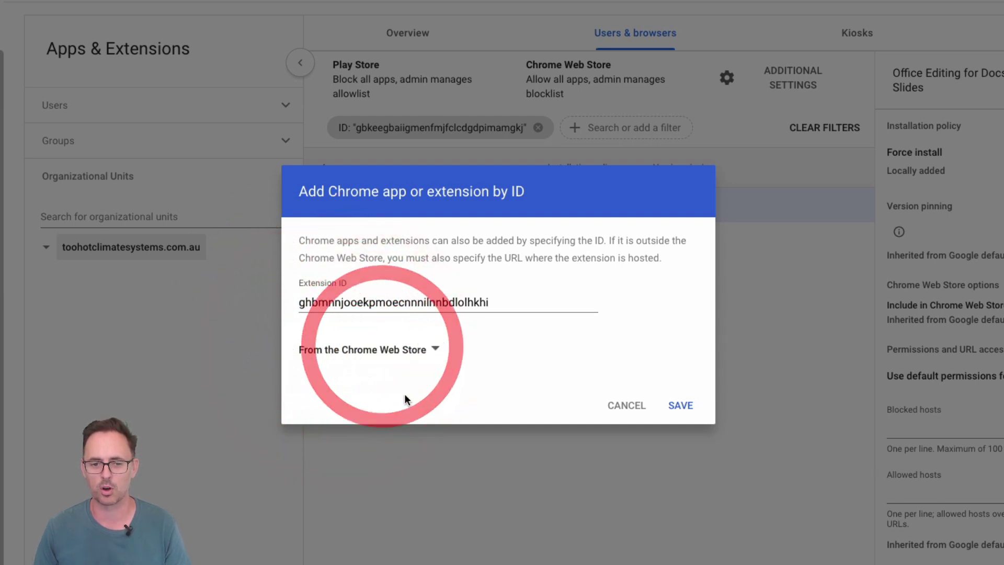
pyautogui.click(683, 406)
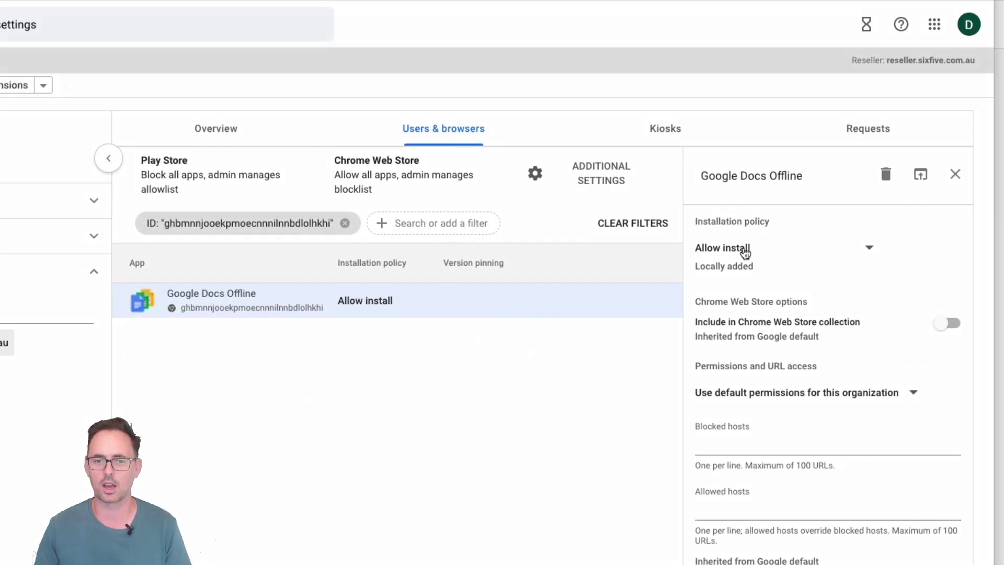
# Set Google Docs Offline's installation policy to Force install and save.
pyautogui.click(742, 251)
pyautogui.click(742, 225)
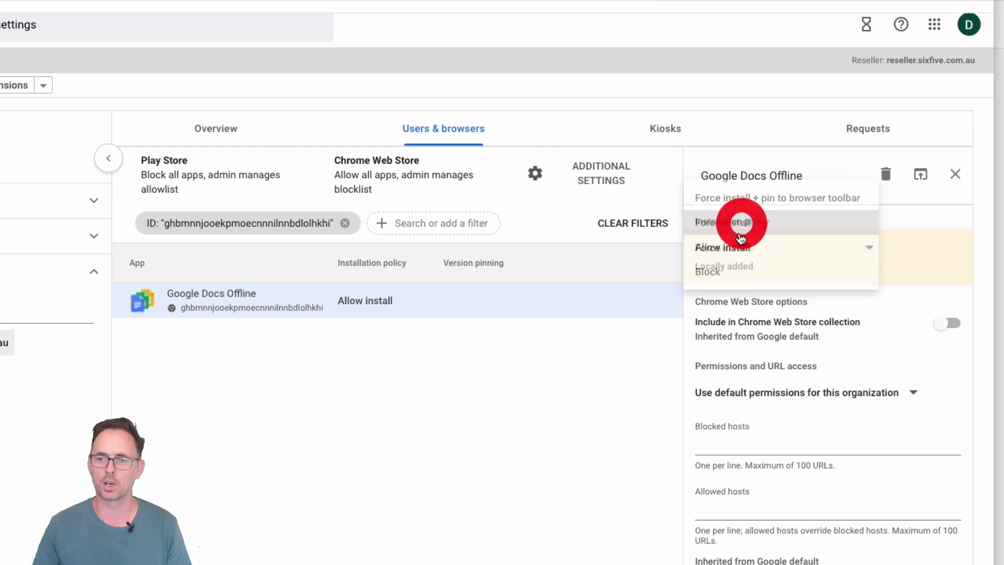
pyautogui.click(946, 24)
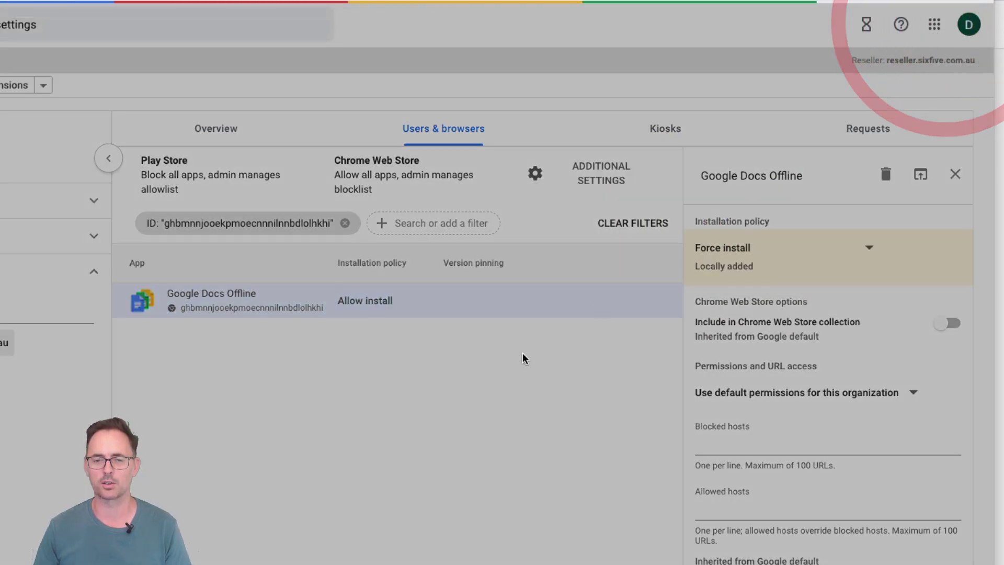